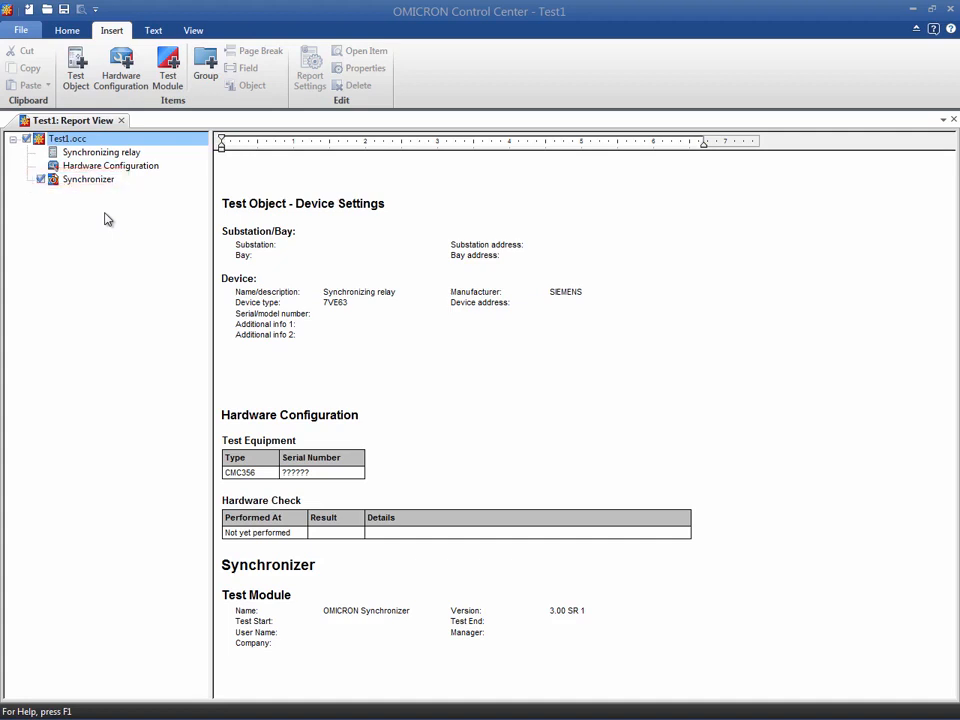
Open the Synchronizing relay test object and review its device settings, including the nominal values and limits.
double_click(101, 153)
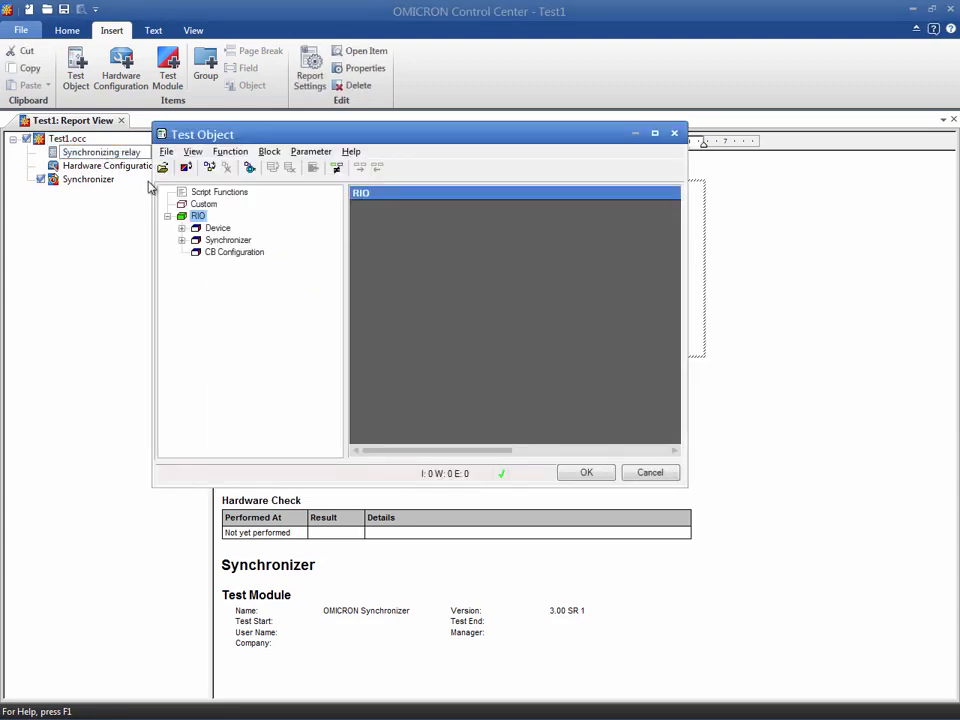
double_click(212, 232)
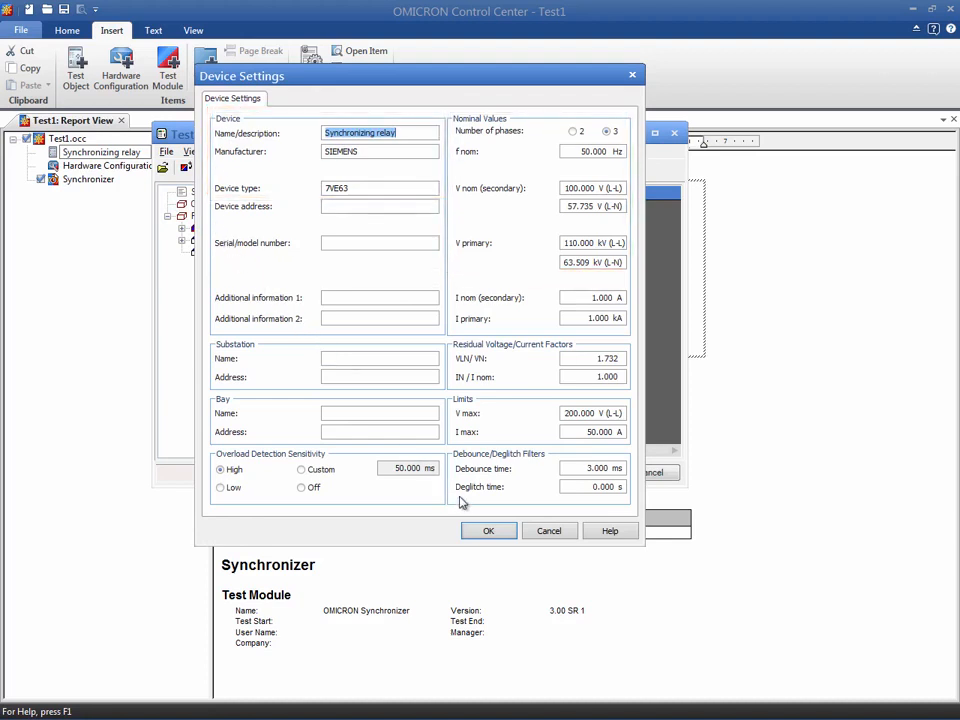
click(484, 529)
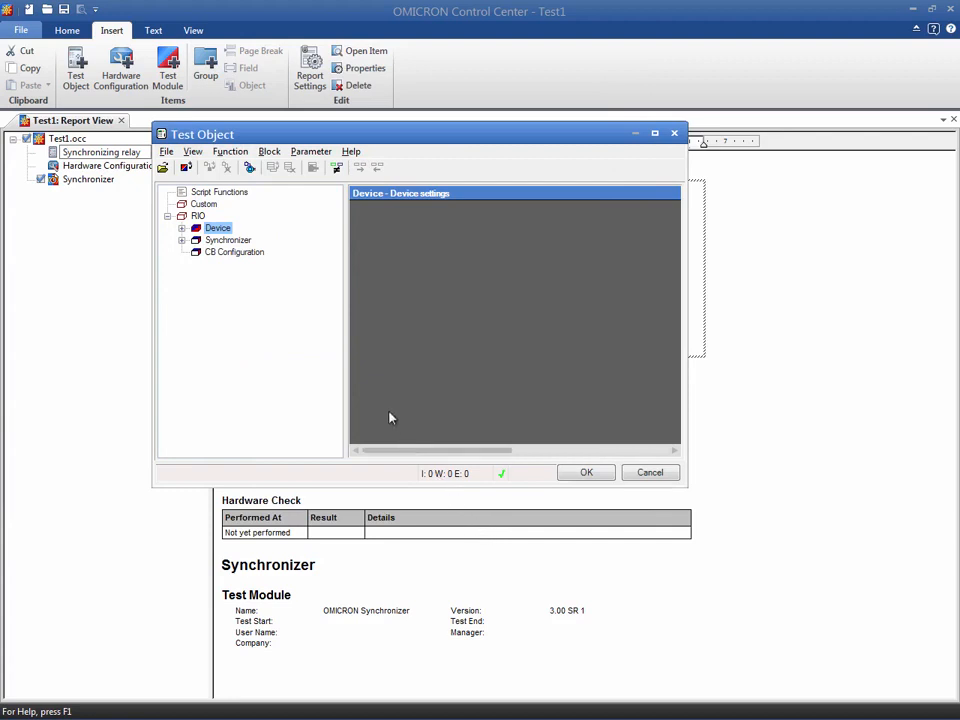
Open the Synchronizer function block's parameters and review the System 1 connected voltages and the Start/Release options.
click(250, 244)
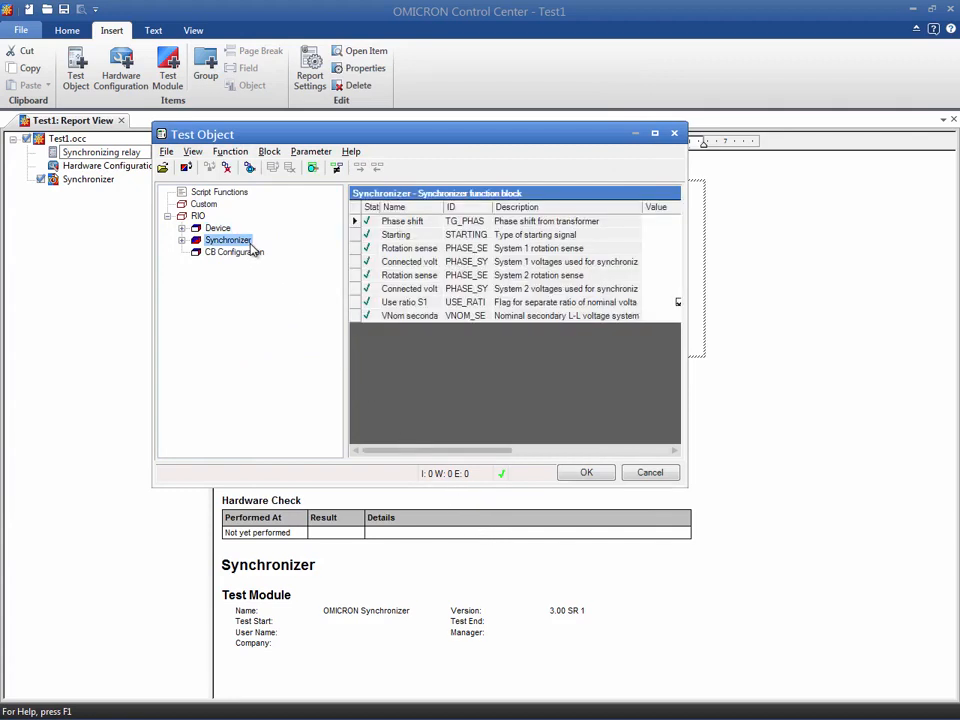
double_click(251, 244)
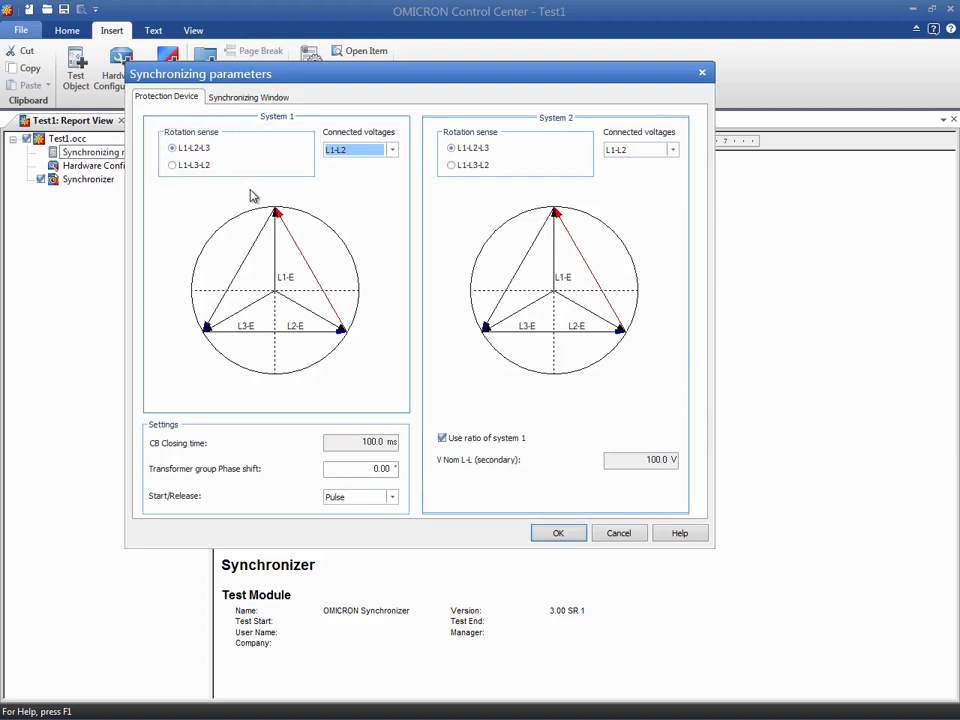
click(393, 152)
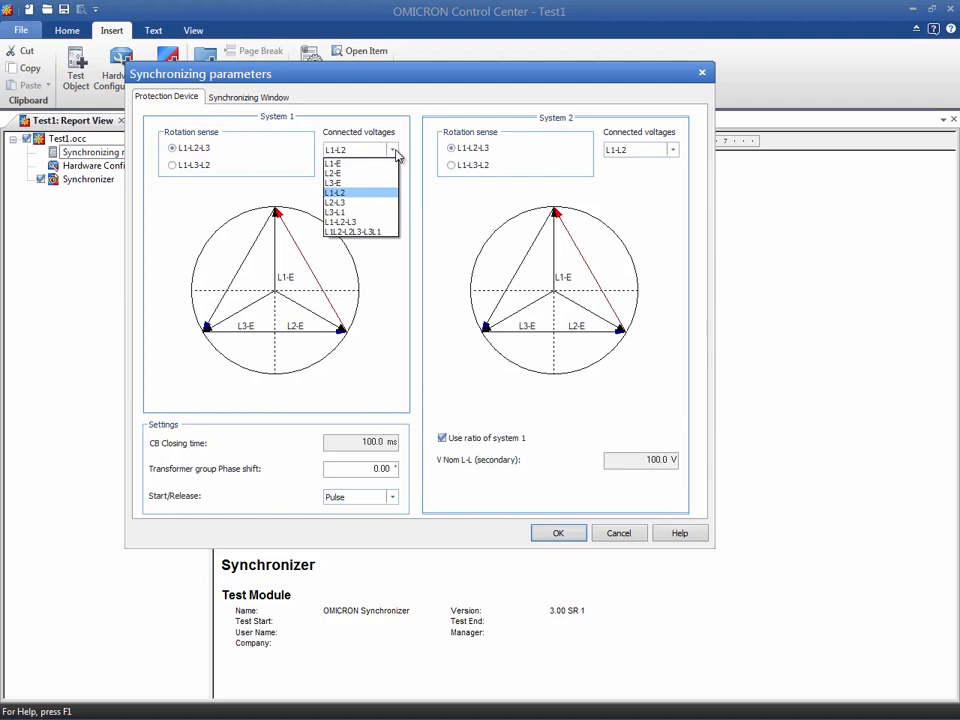
click(394, 152)
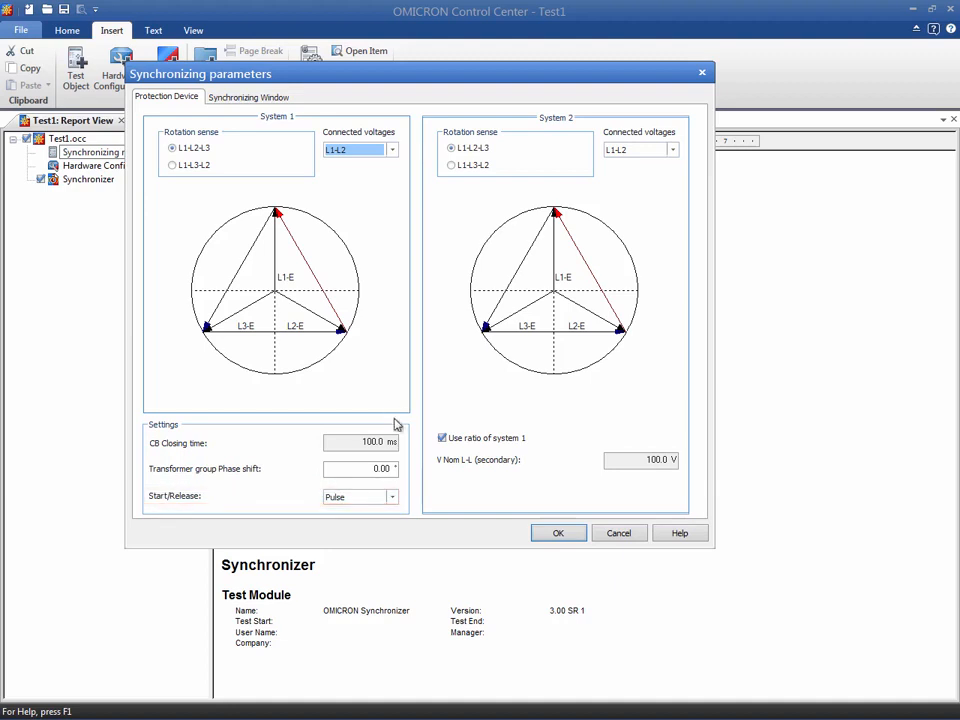
click(392, 497)
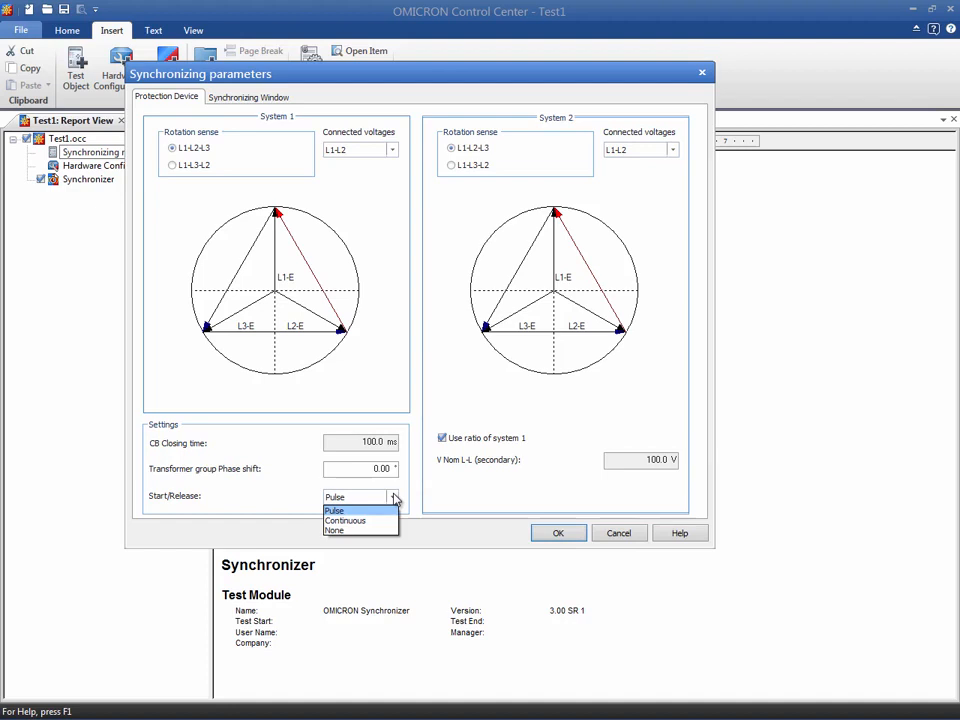
click(395, 498)
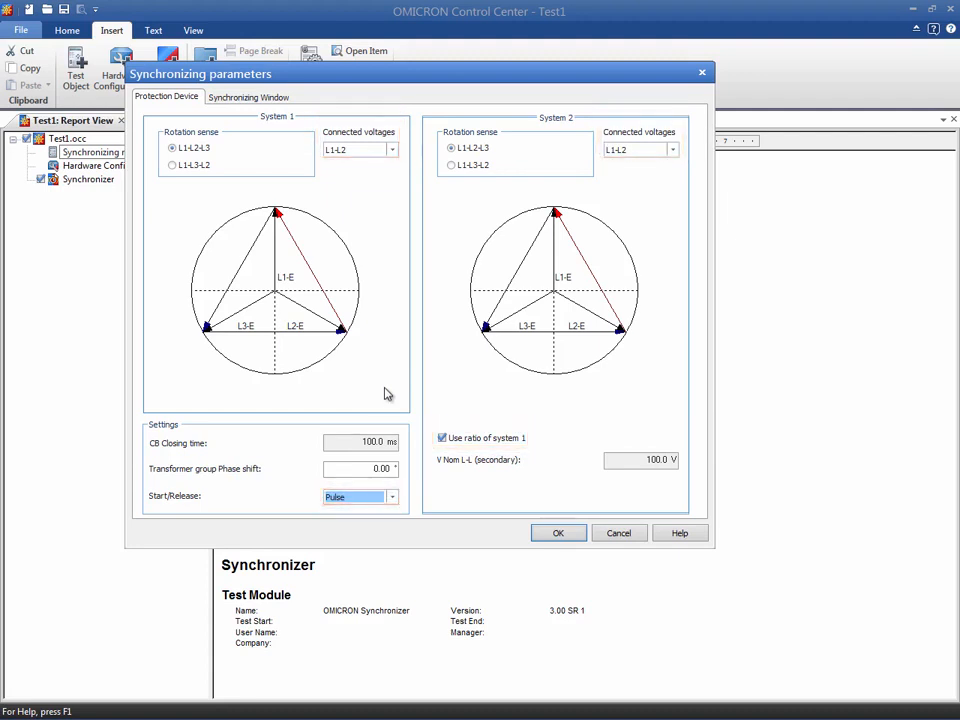
Set both |Δfmax| and |Δfmin| of the synchronizing window to 0 Hz and accept the test object settings.
click(282, 100)
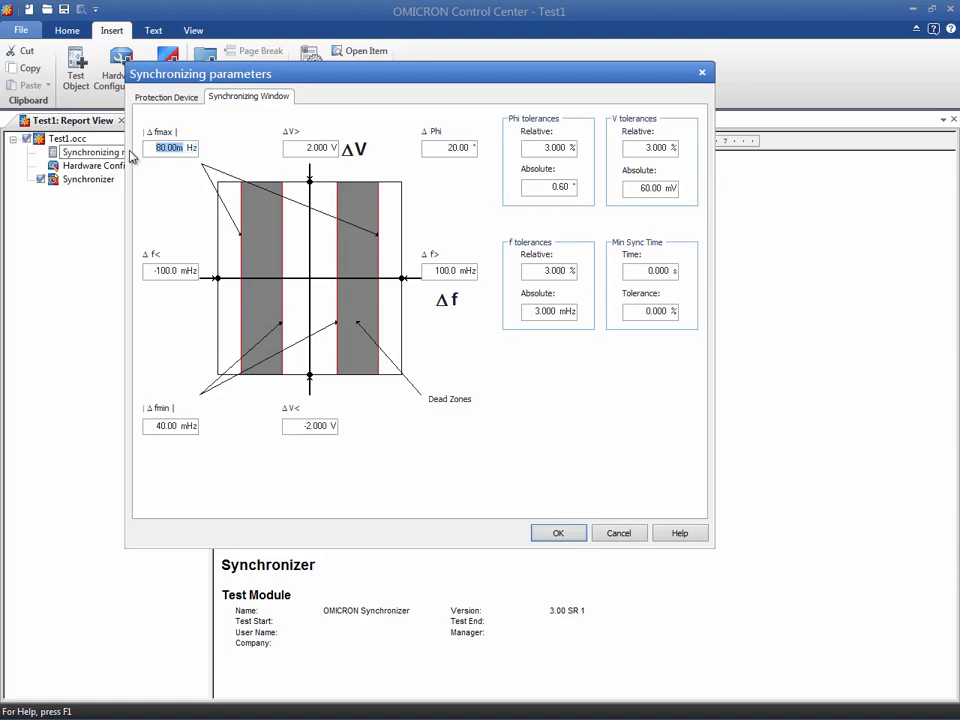
text(0)
drag(189, 424, 152, 425)
text(0)
click(537, 533)
click(566, 477)
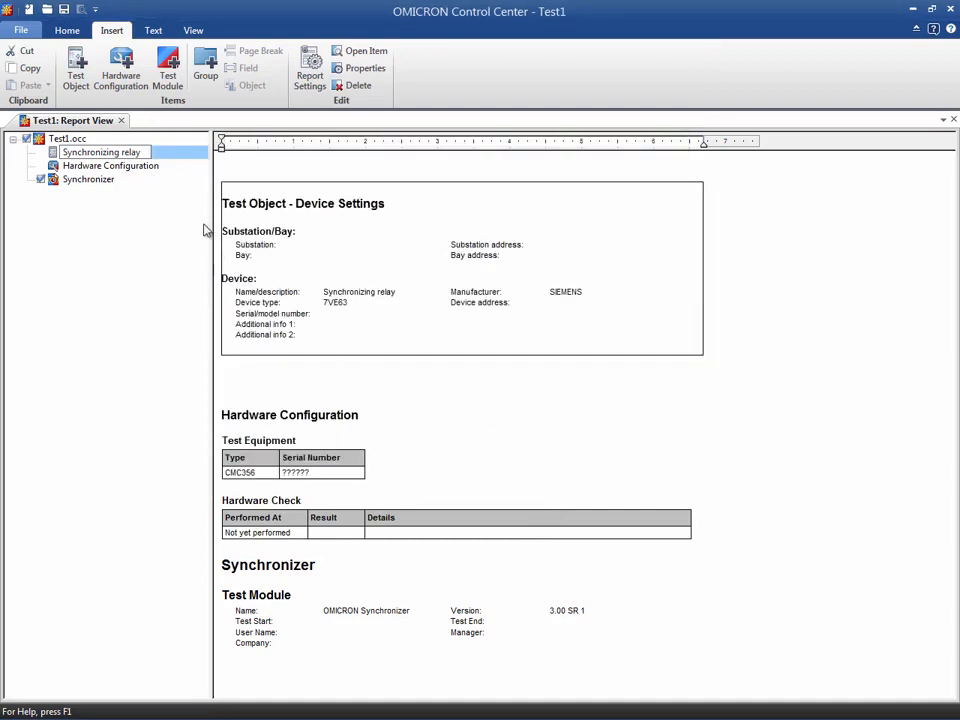
Open the Hardware Configuration and set the CMC356 current outputs to <not used>.
click(165, 170)
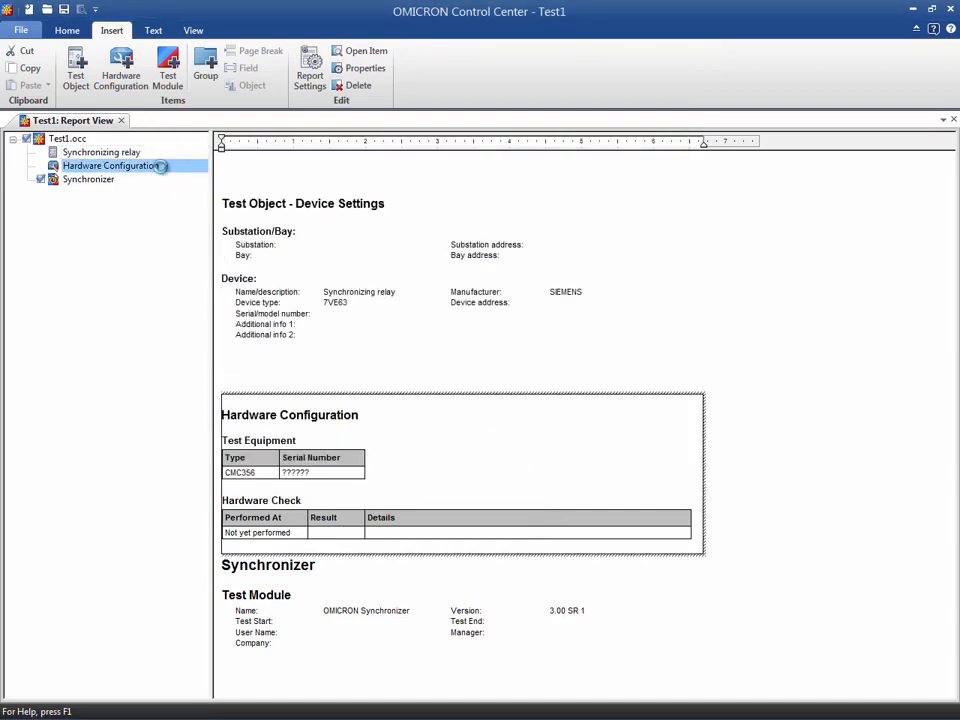
double_click(163, 166)
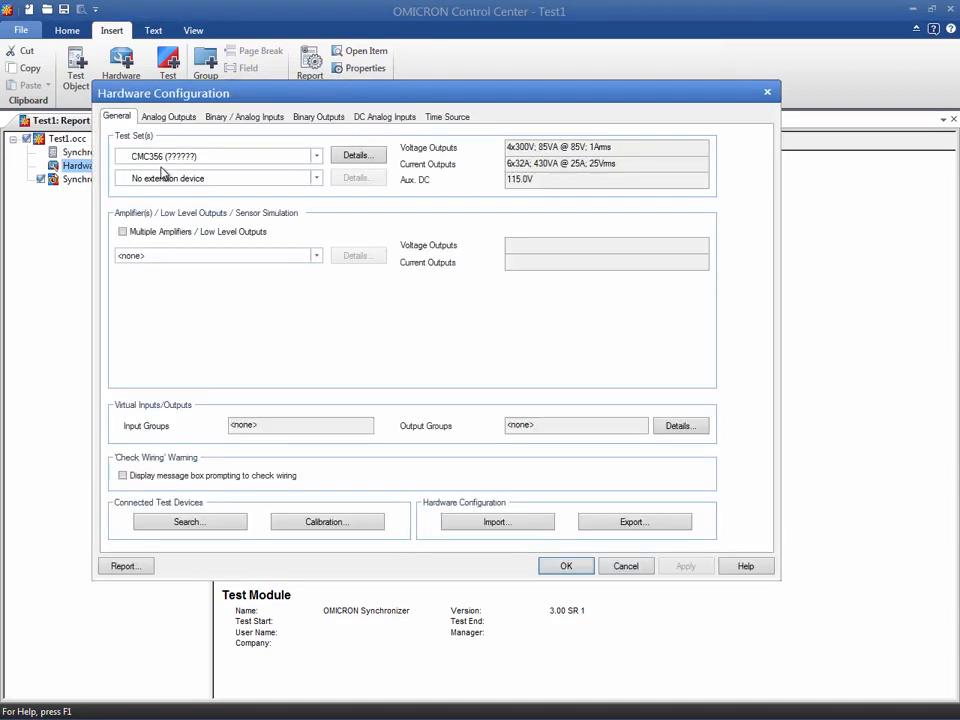
click(335, 157)
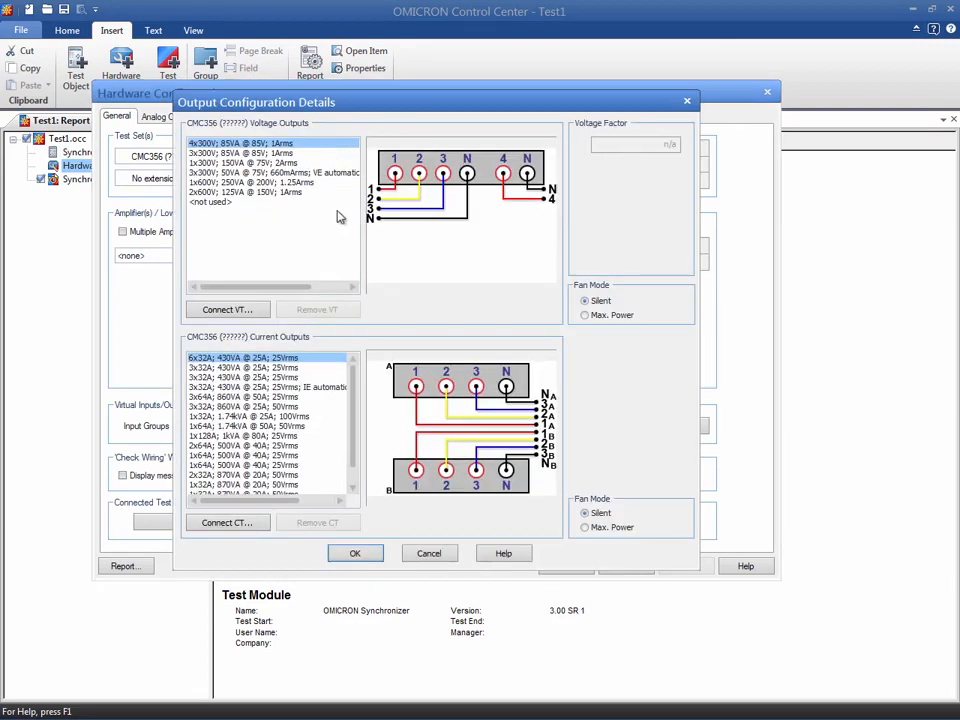
drag(352, 375, 351, 402)
click(226, 485)
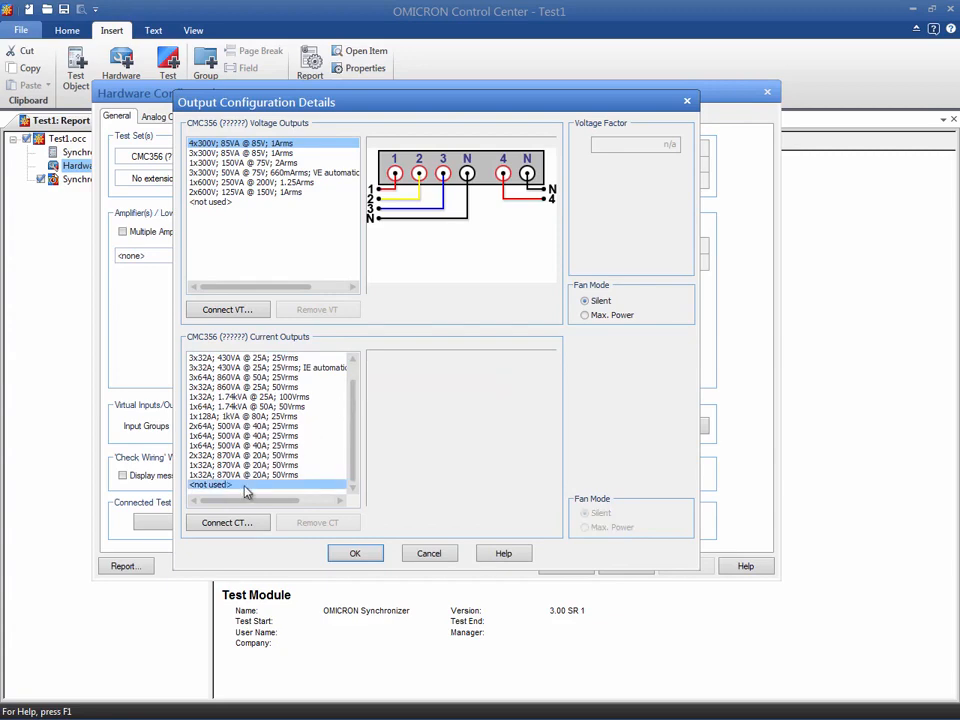
click(350, 553)
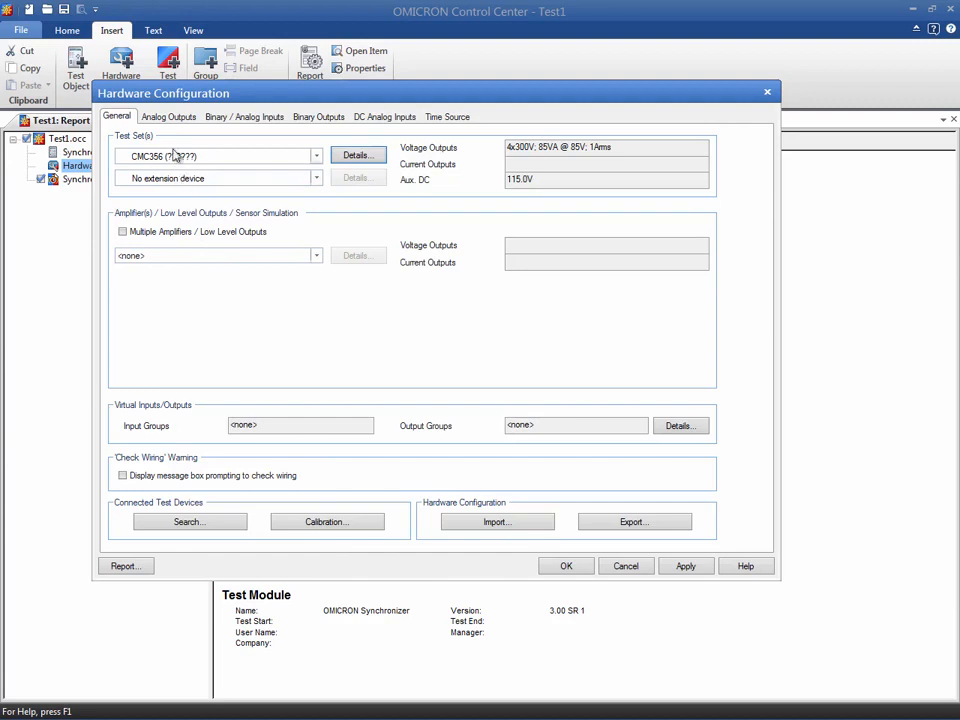
Rename analog outputs V L1-E and V(2)-1 to Vsyn1 and Vsyn2, and clear the assignments of V L2-E and V L3-E.
click(170, 118)
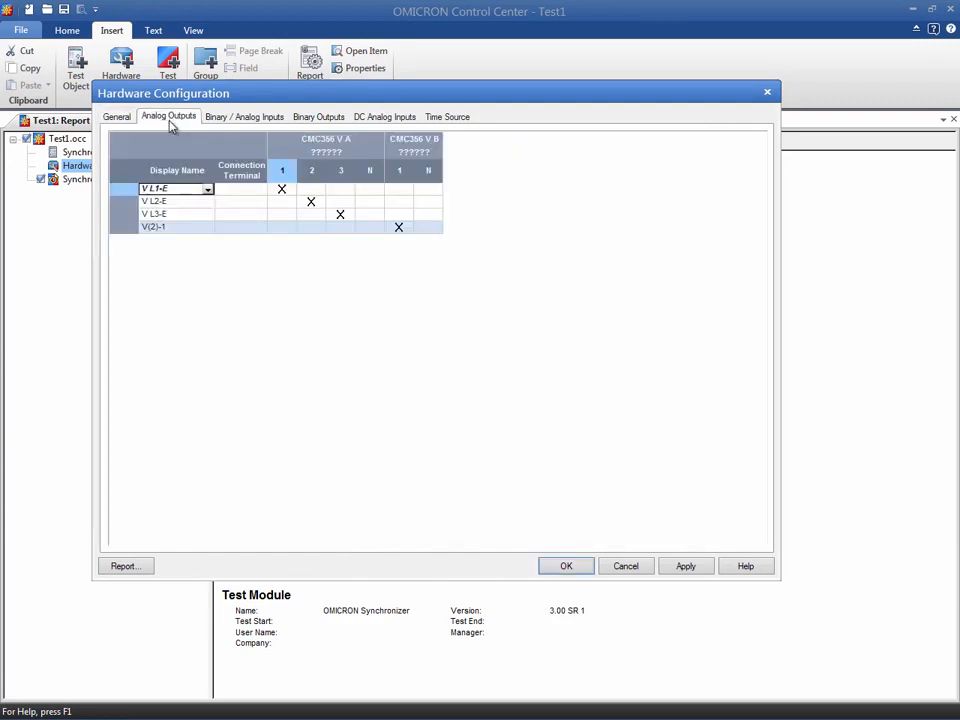
click(170, 190)
drag(170, 189, 128, 186)
text(Vsyn1)
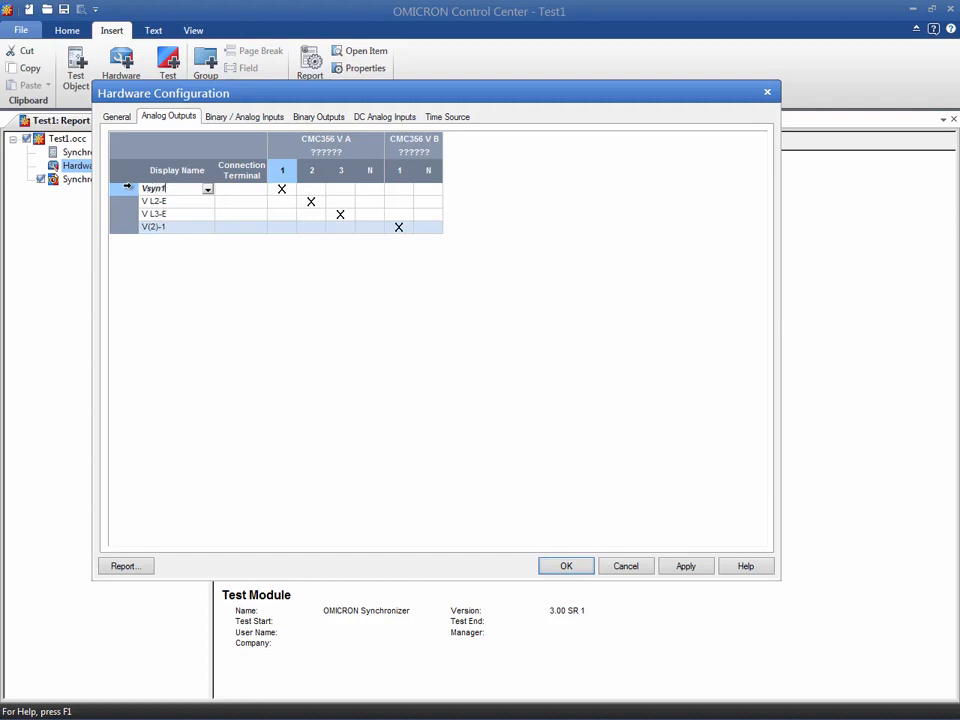
click(162, 227)
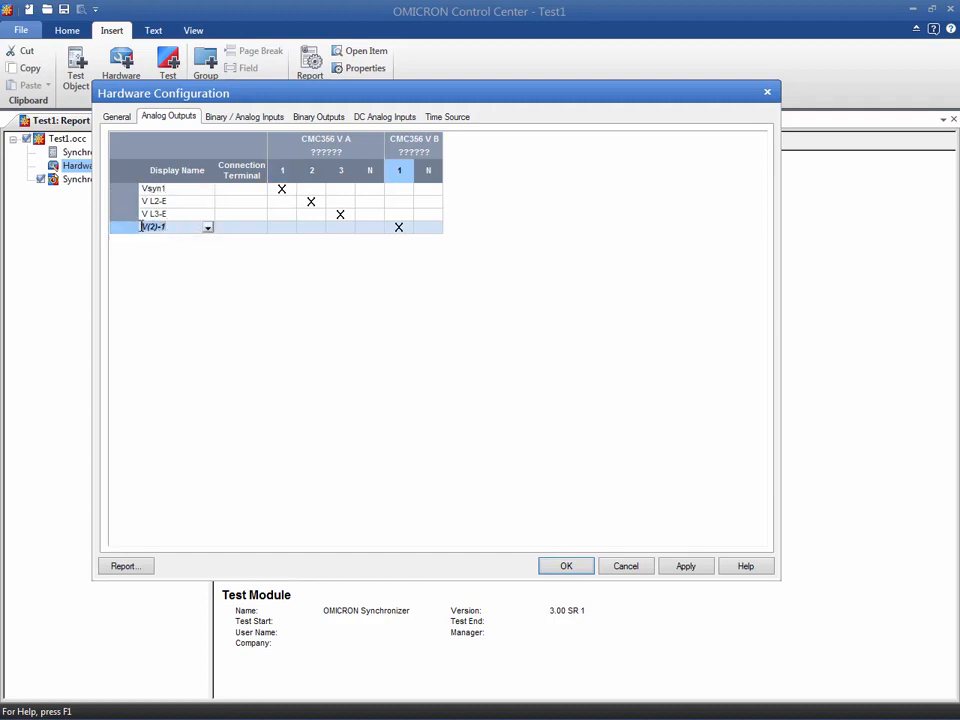
text(Vsyn2)
click(307, 201)
click(338, 214)
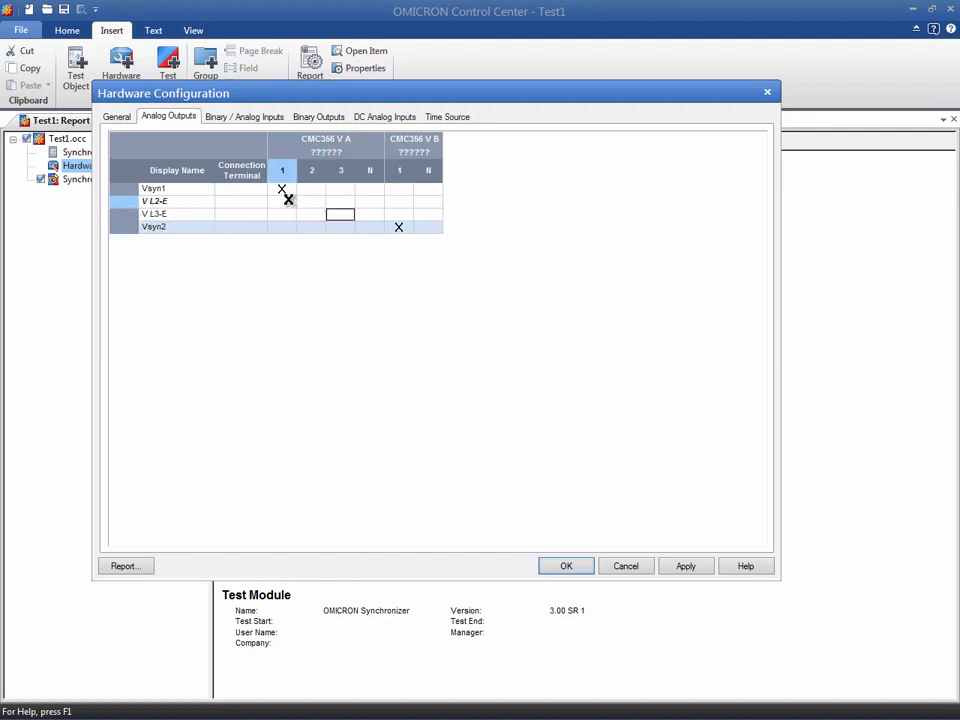
Rename binary inputs 1 to 5 as V<, V>, f<, f> and Close Command.
click(241, 118)
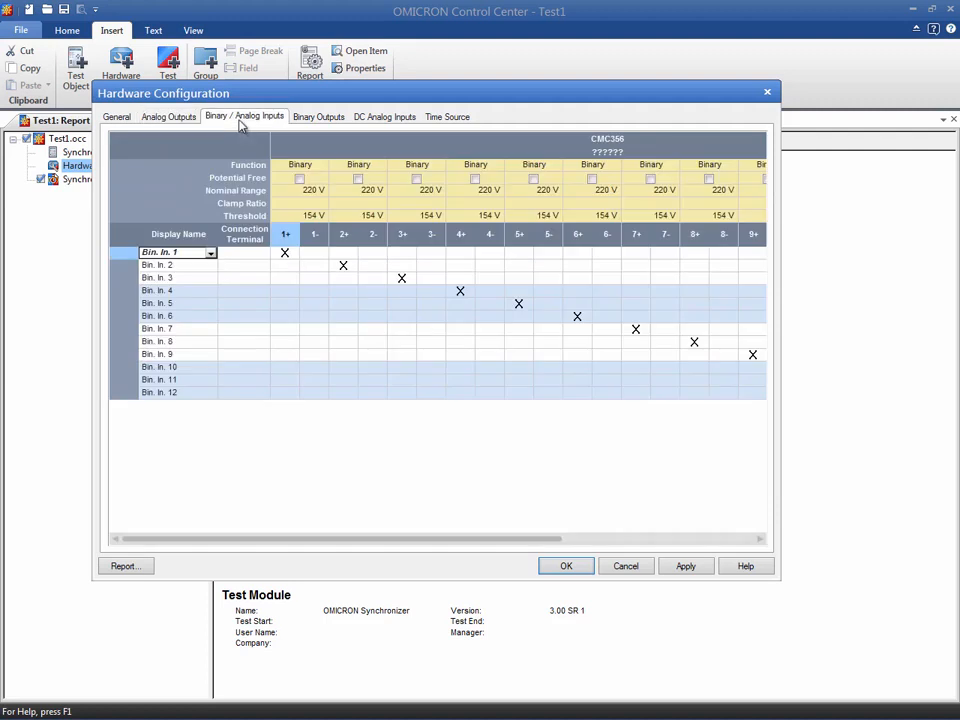
click(181, 252)
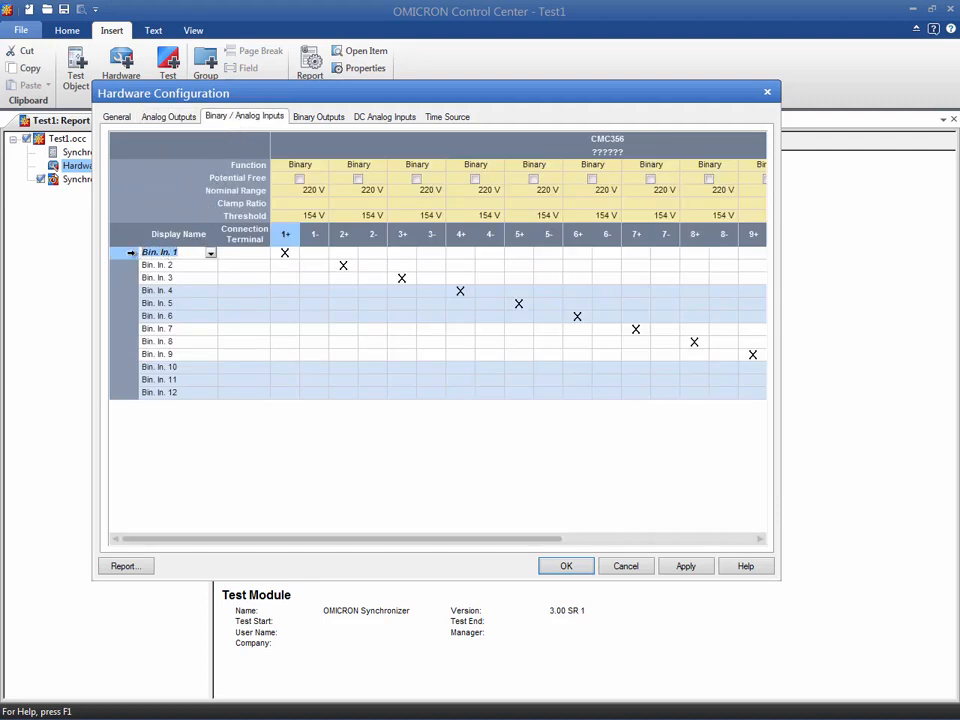
text(V<)
click(174, 264)
text(V>)
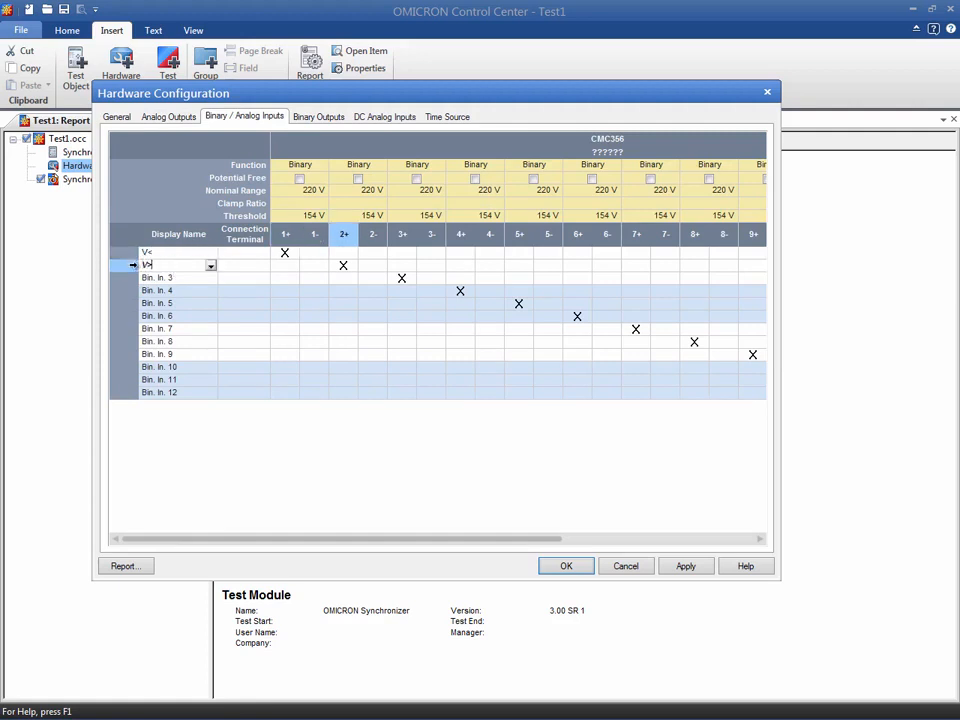
click(174, 277)
text(f<)
click(143, 290)
text(f>)
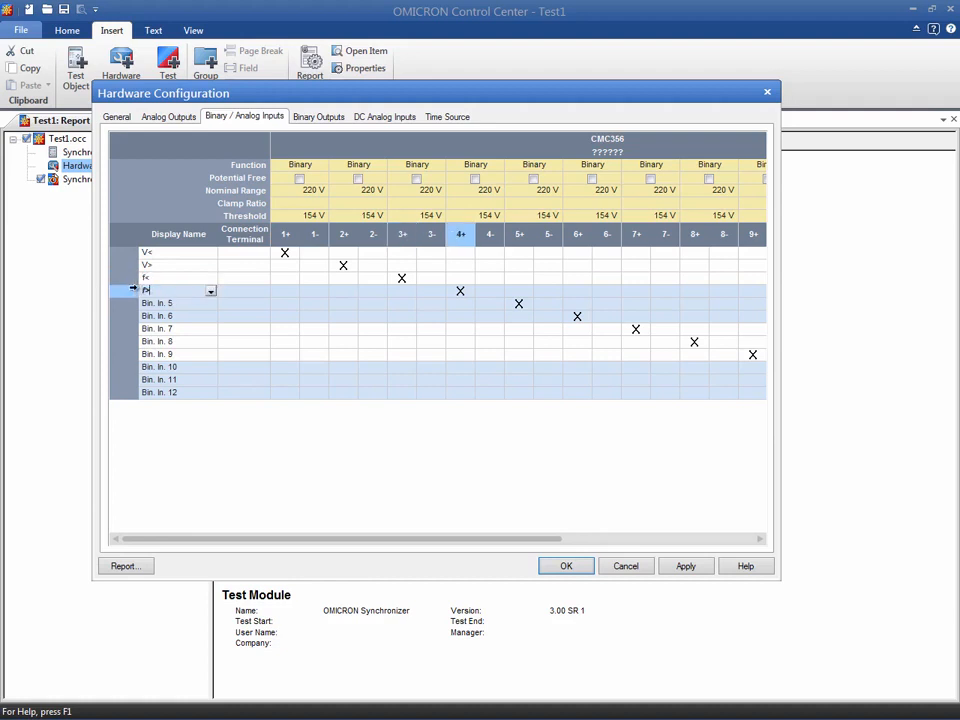
click(143, 303)
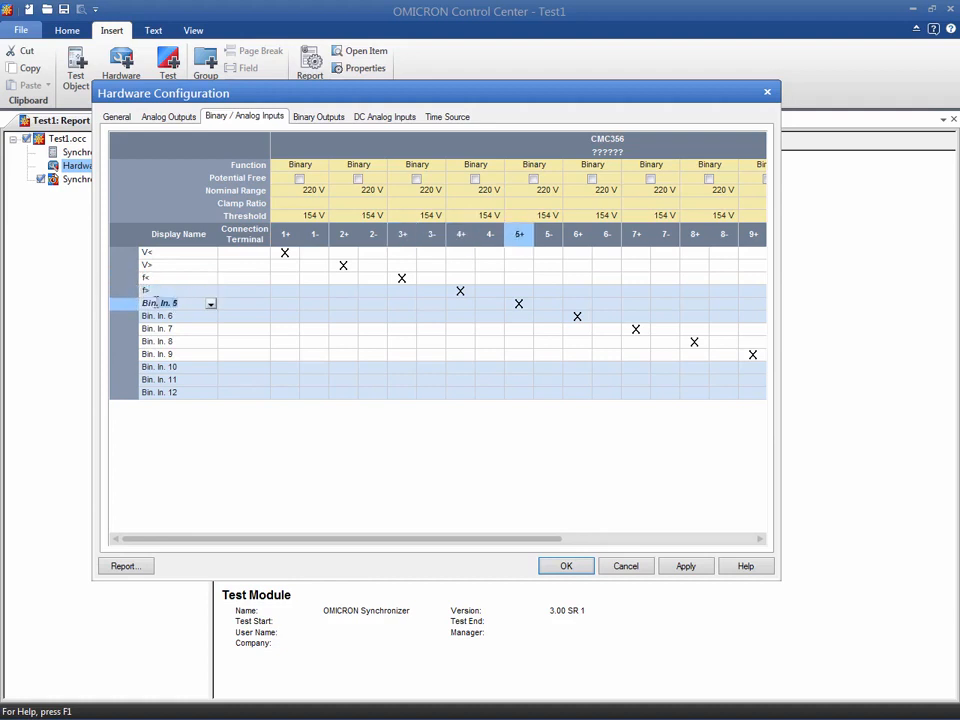
text(Close Command)
key(Return)
Remove the unused binary inputs 6 to 12 from the hardware configuration.
drag(129, 393, 121, 317)
right_click(121, 322)
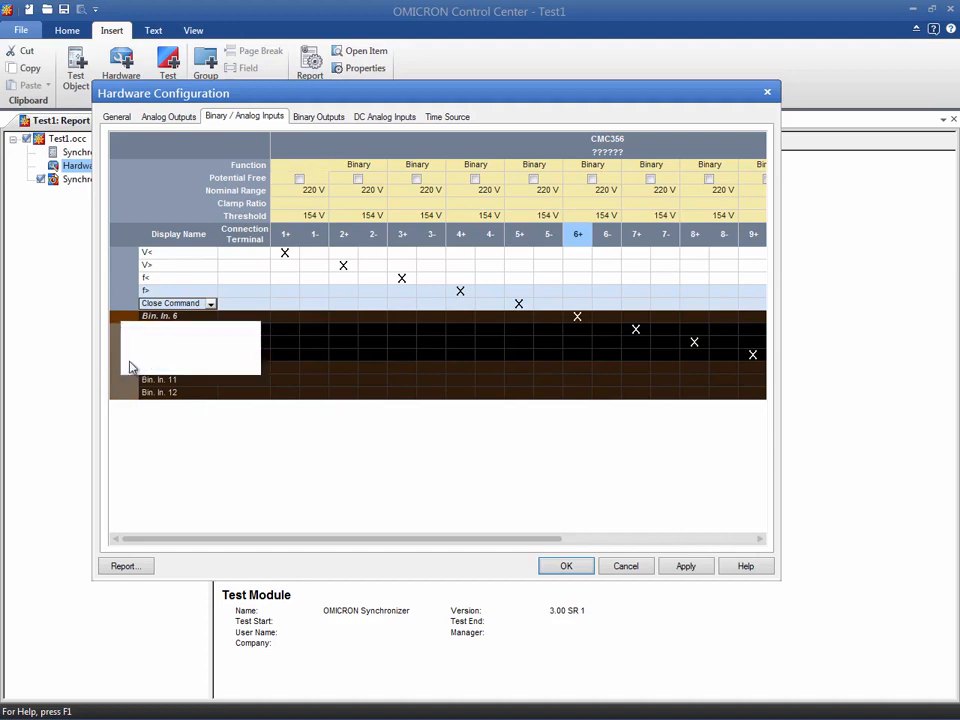
click(131, 366)
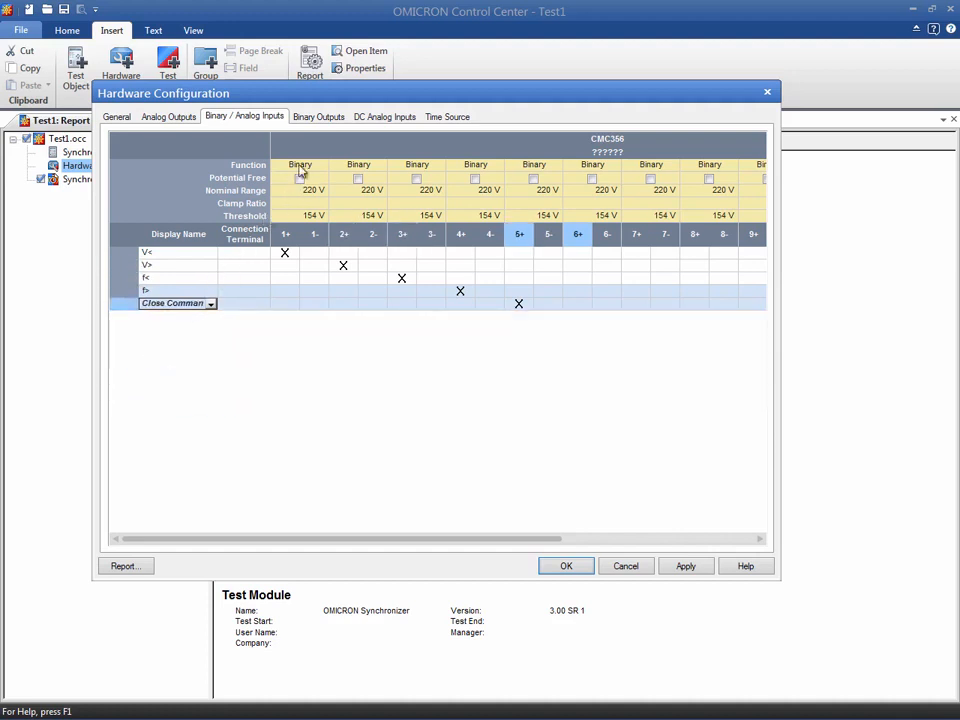
Rename binary outputs 1 and 2 as Start and Stop.
click(331, 121)
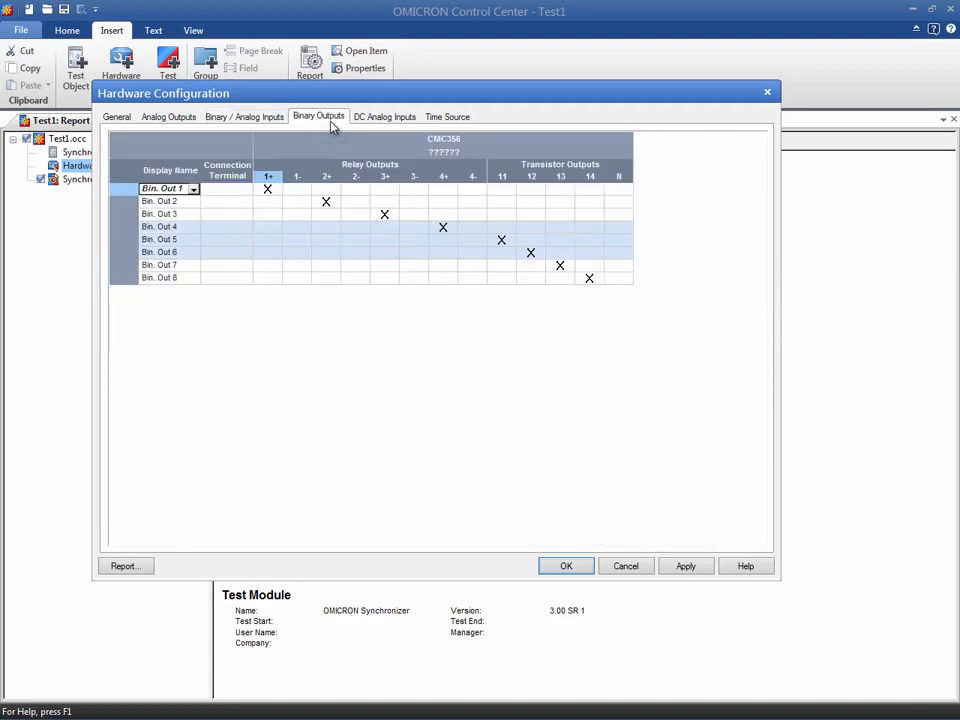
click(186, 189)
drag(187, 189, 138, 189)
text(Start)
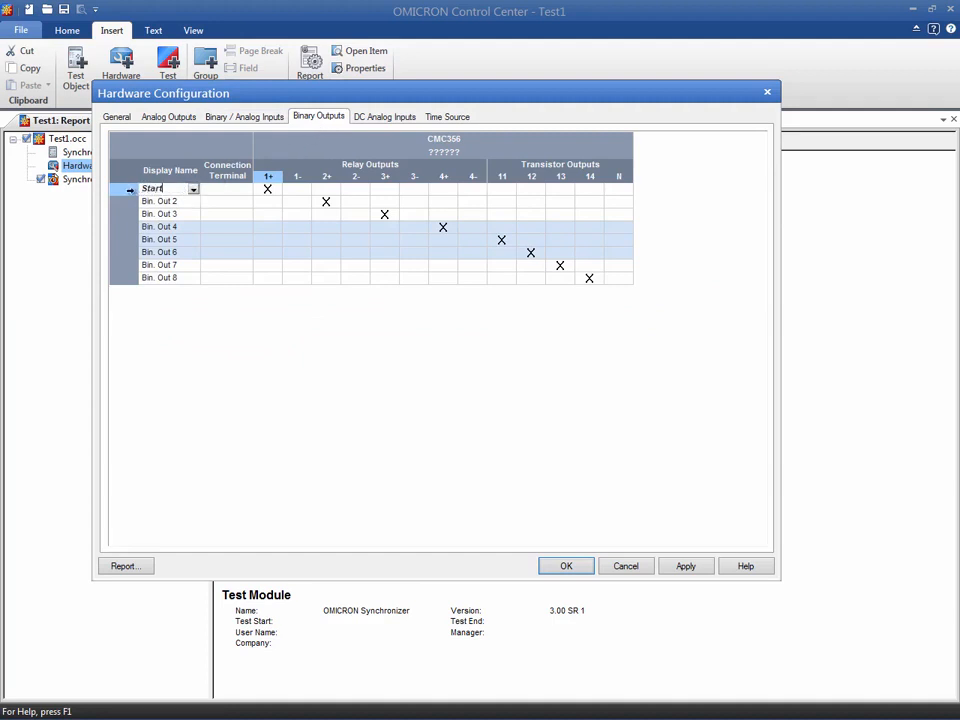
click(171, 202)
drag(186, 202, 141, 201)
text(Stop)
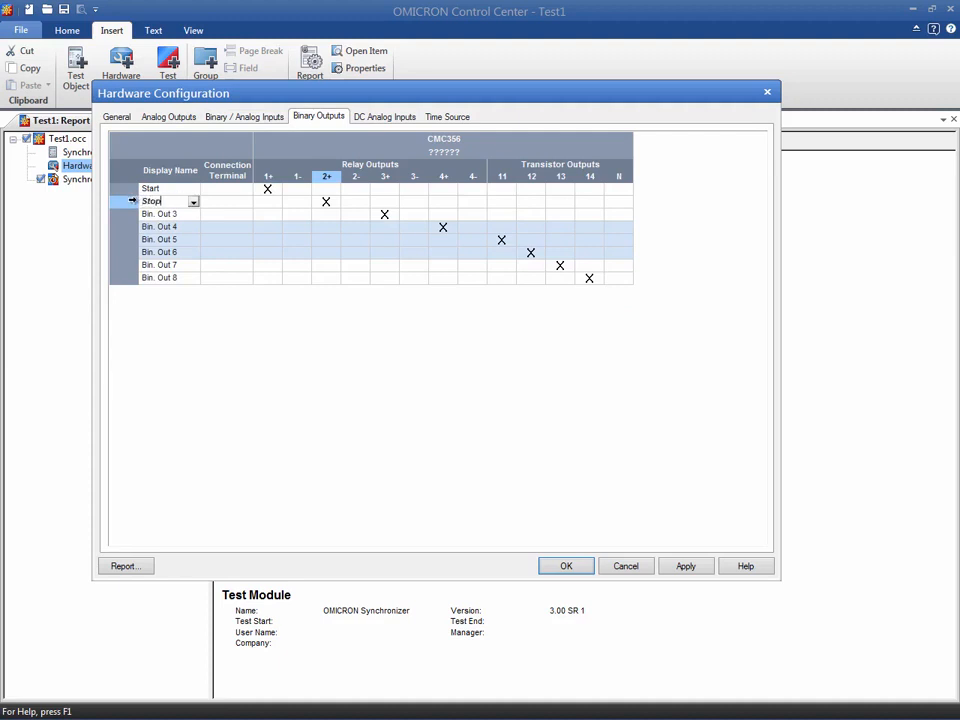
Remove the unused binary outputs 3 to 8, then apply and accept the hardware configuration.
click(129, 214)
drag(127, 278, 126, 214)
right_click(126, 215)
click(138, 259)
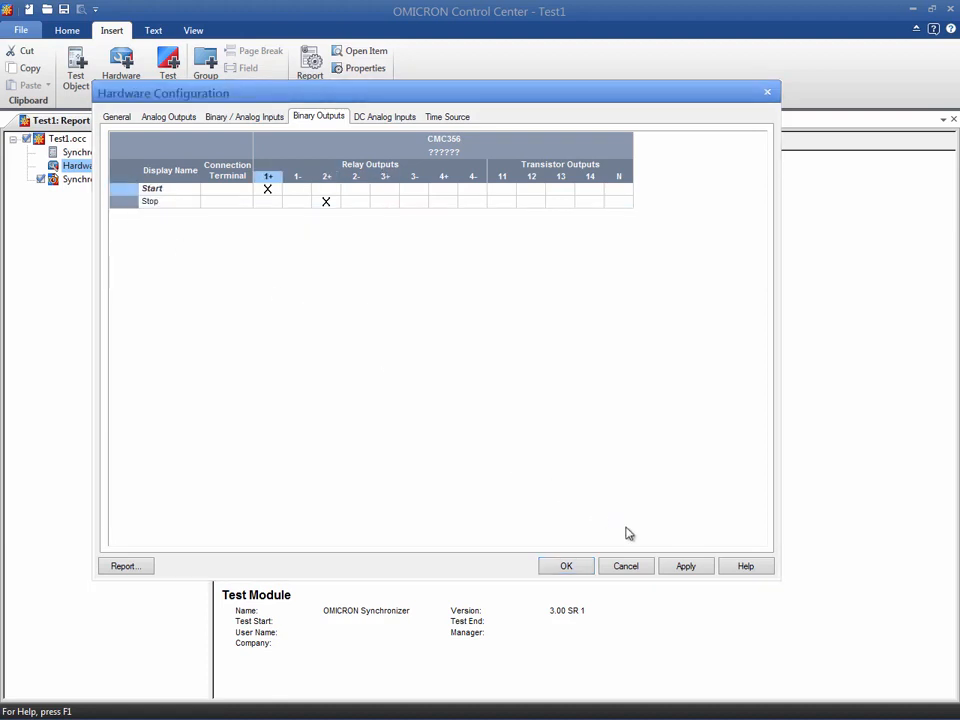
click(681, 566)
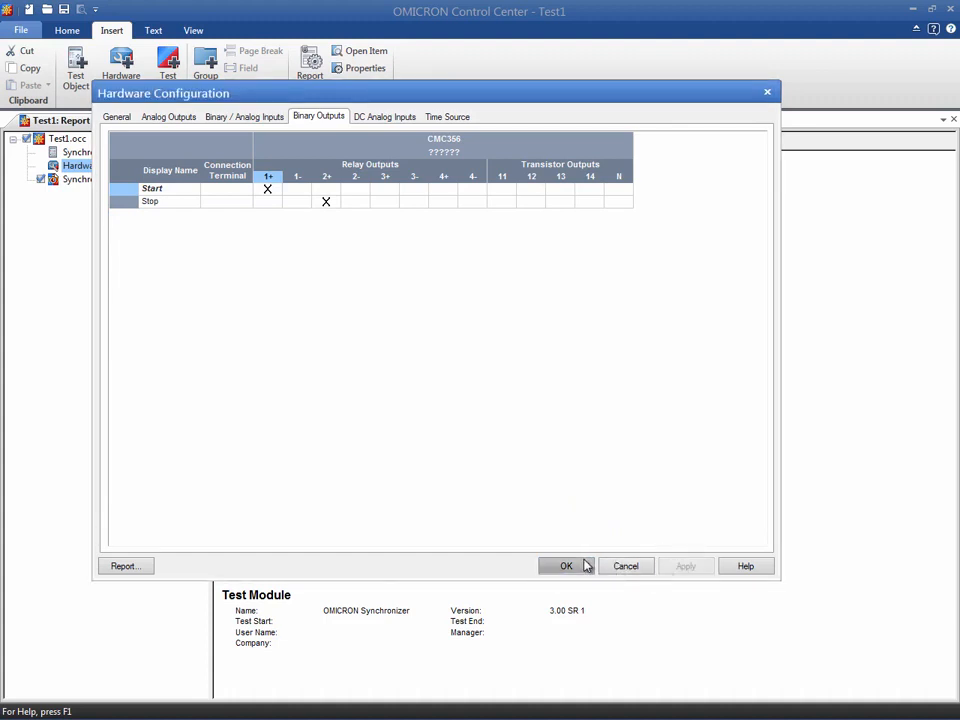
click(586, 566)
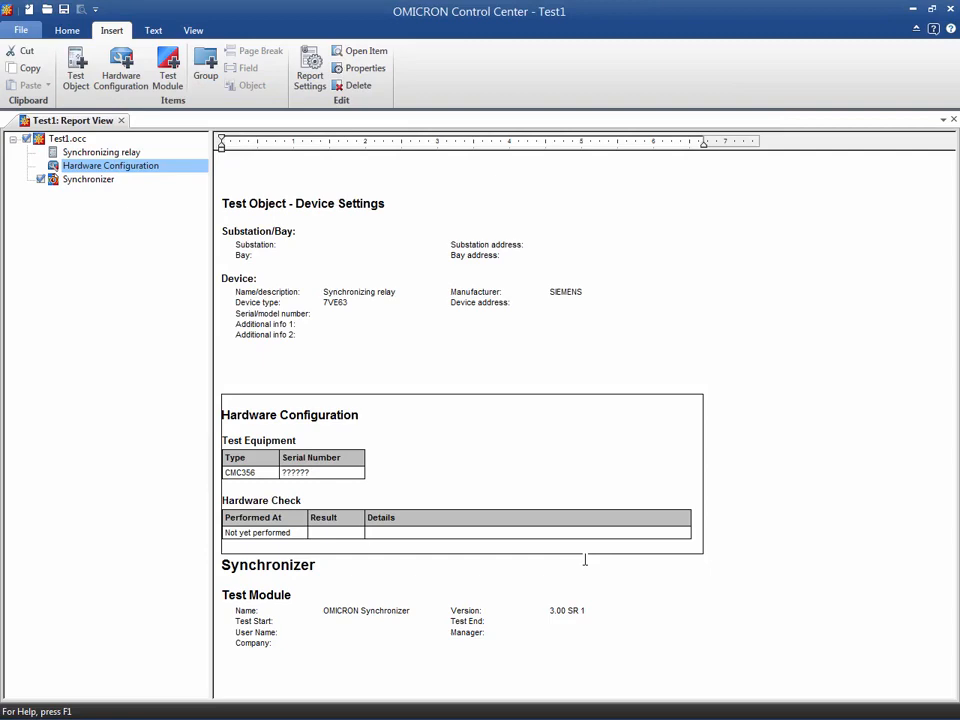